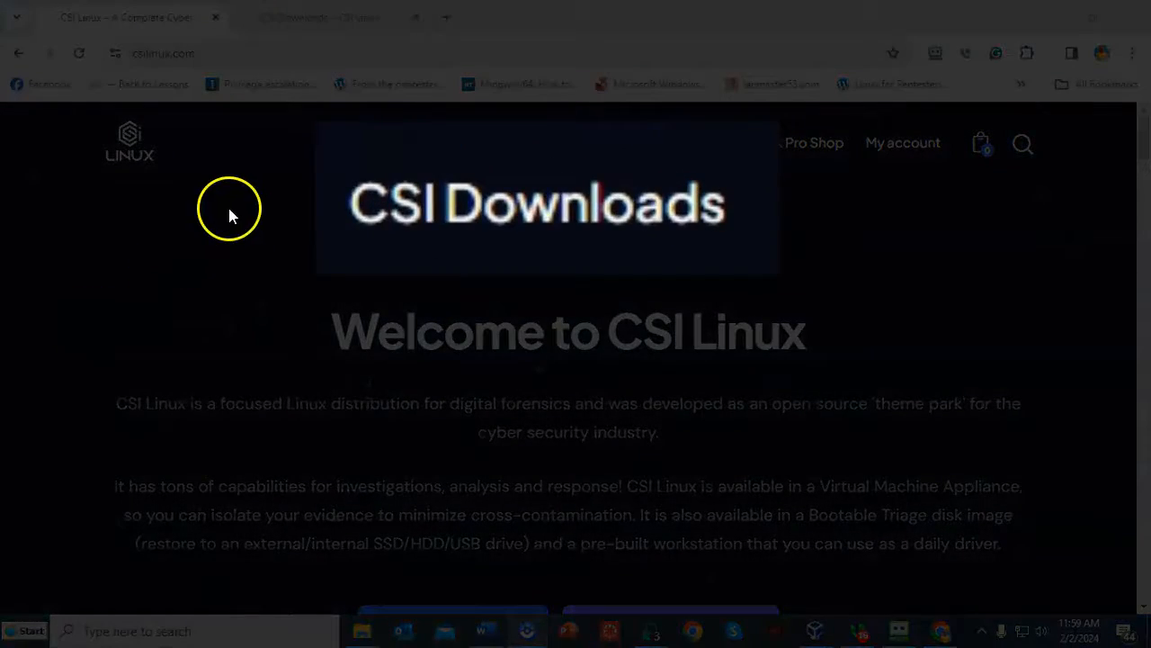
# - Scroll down the CSI Linux Downloads page to the Virtual Appliance for VirtualBox entry
pyautogui.scroll(-2, 513, 247)
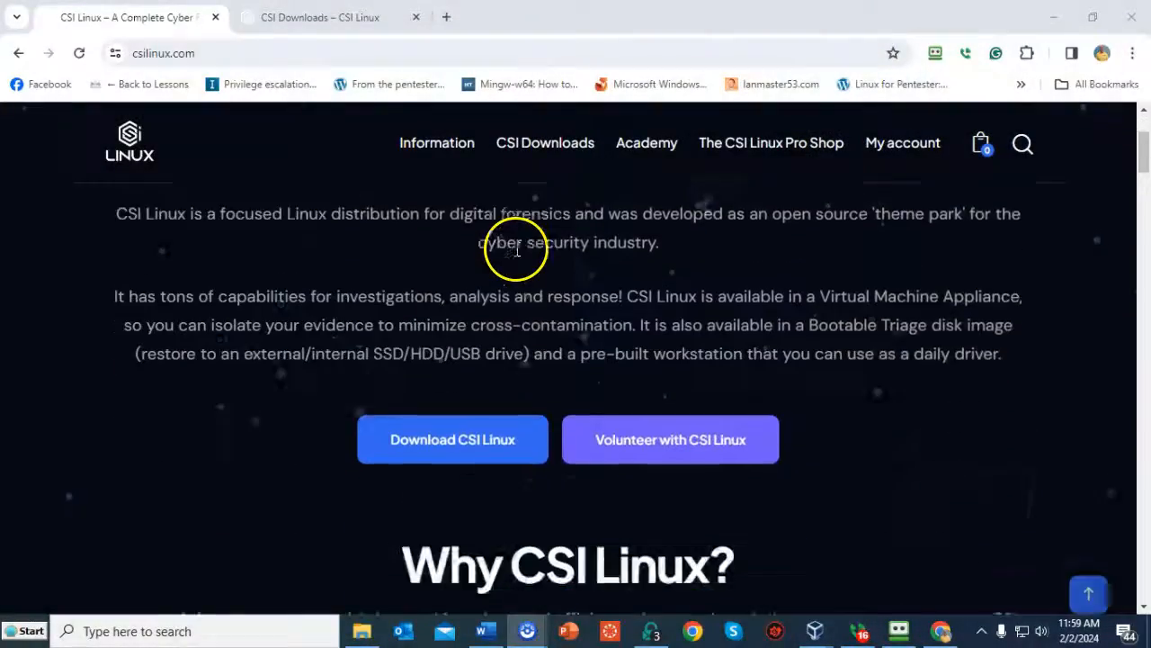
pyautogui.scroll(-1, 517, 250)
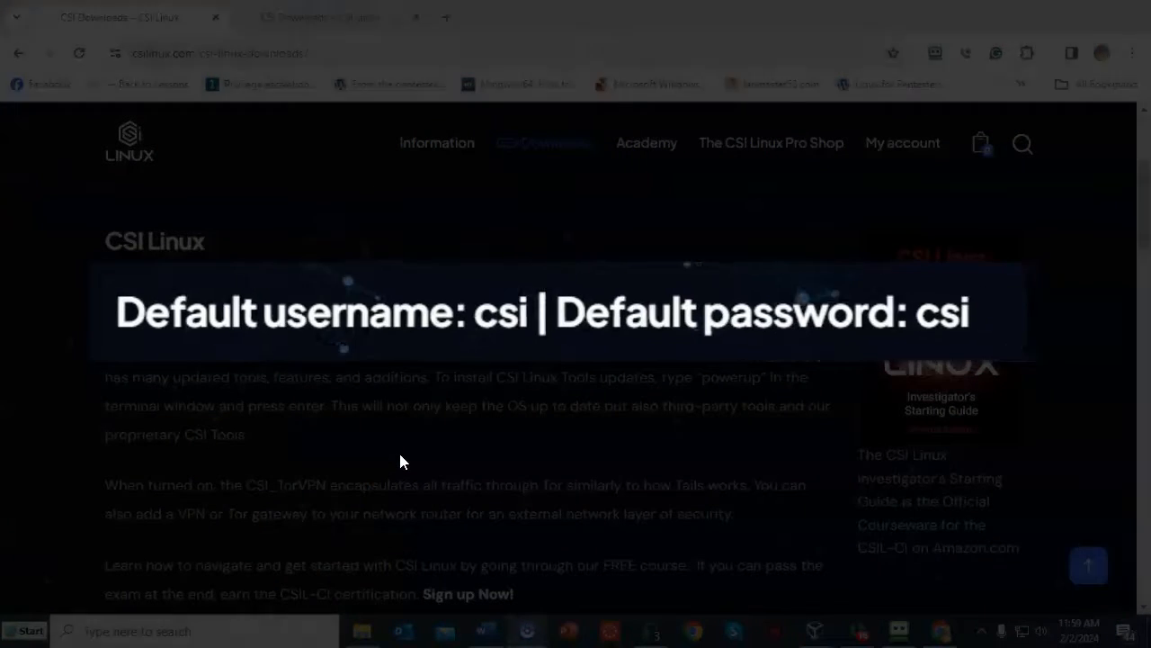
pyautogui.scroll(-5, 814, 437)
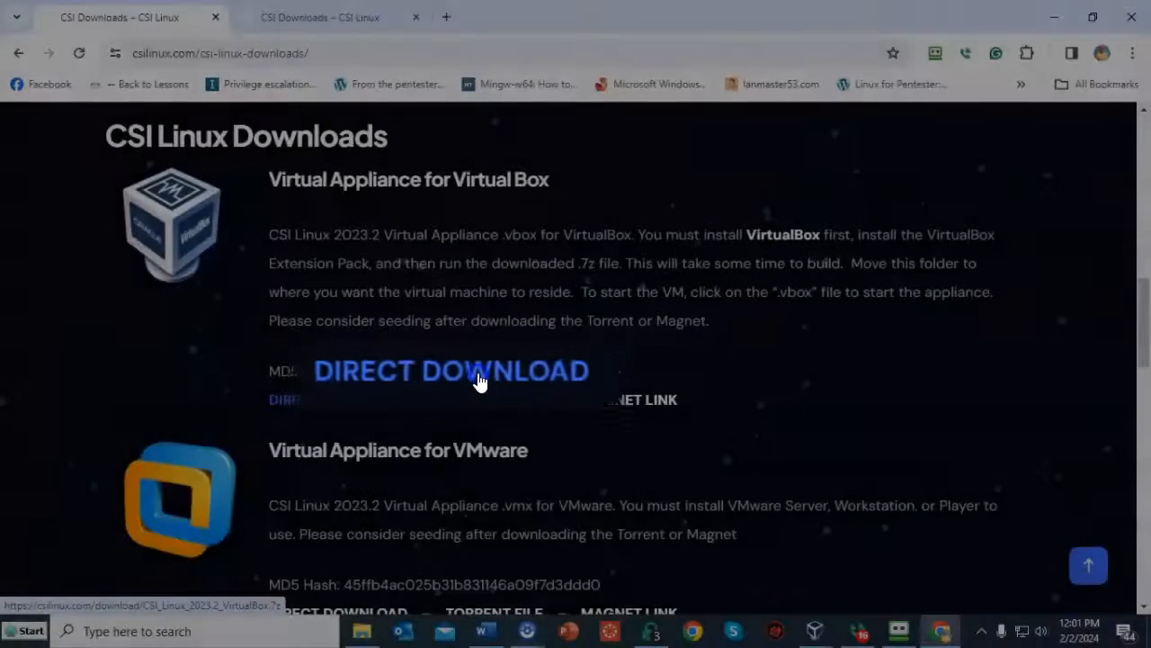
# - Start the direct download of the CSI Linux 2023.2 VirtualBox appliance .7z archive
pyautogui.click(598, 356)
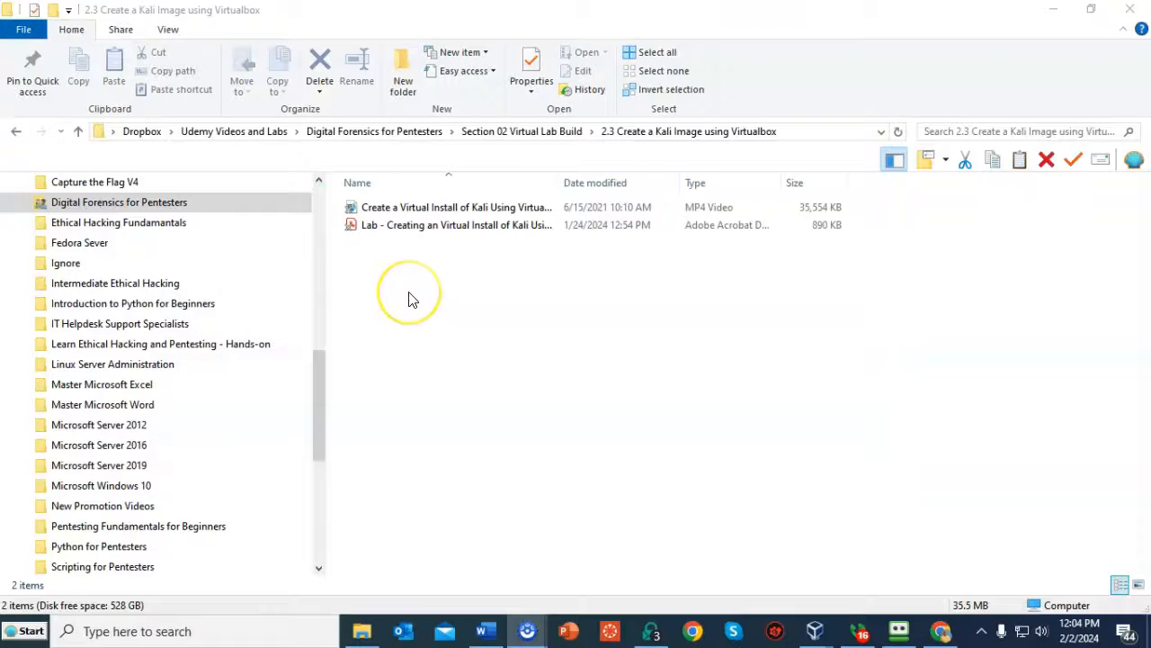
# - Bring up the 7-Zip context menu on the video file in File Explorer
pyautogui.rightClick(410, 208)
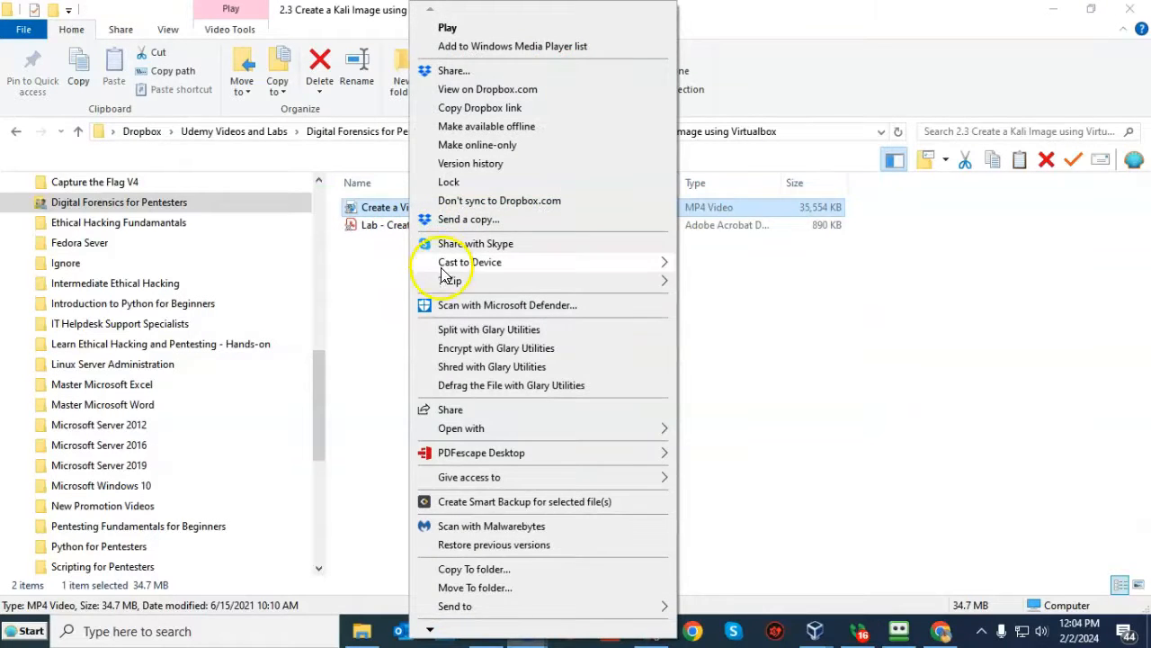
pyautogui.moveTo(447, 283)
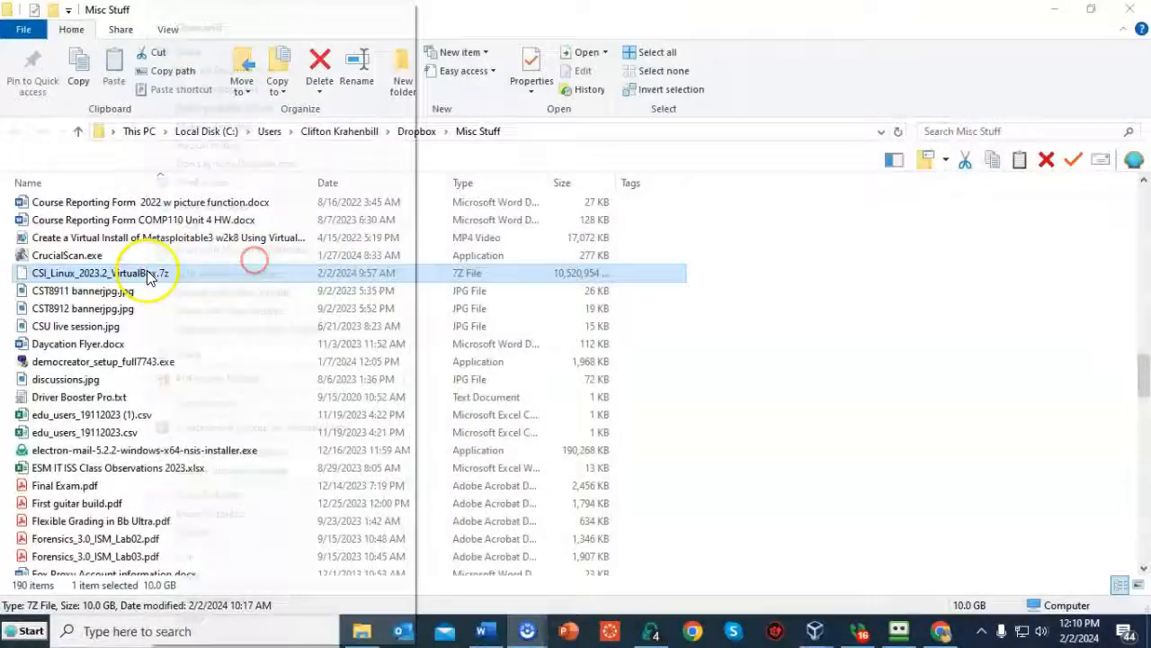
# - Extract CSI_Linux_2023.2_VirtualBox.7z with 7-Zip into its own CSI_Linux_2023.2_VirtualBox folder
pyautogui.rightClick(147, 273)
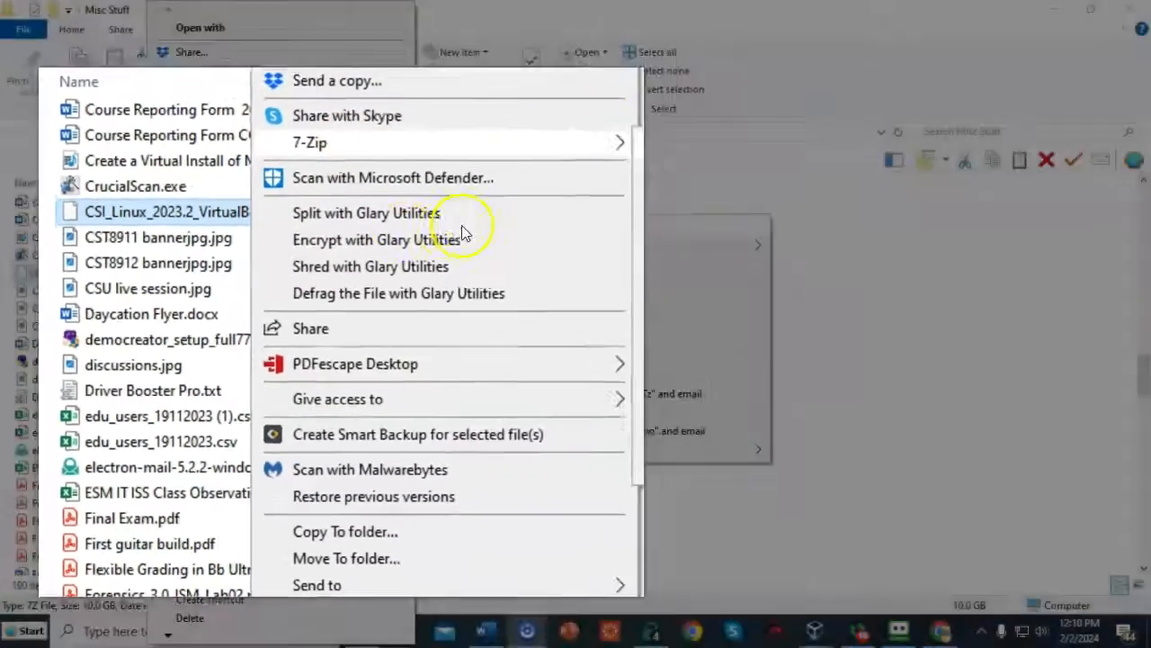
pyautogui.moveTo(467, 79)
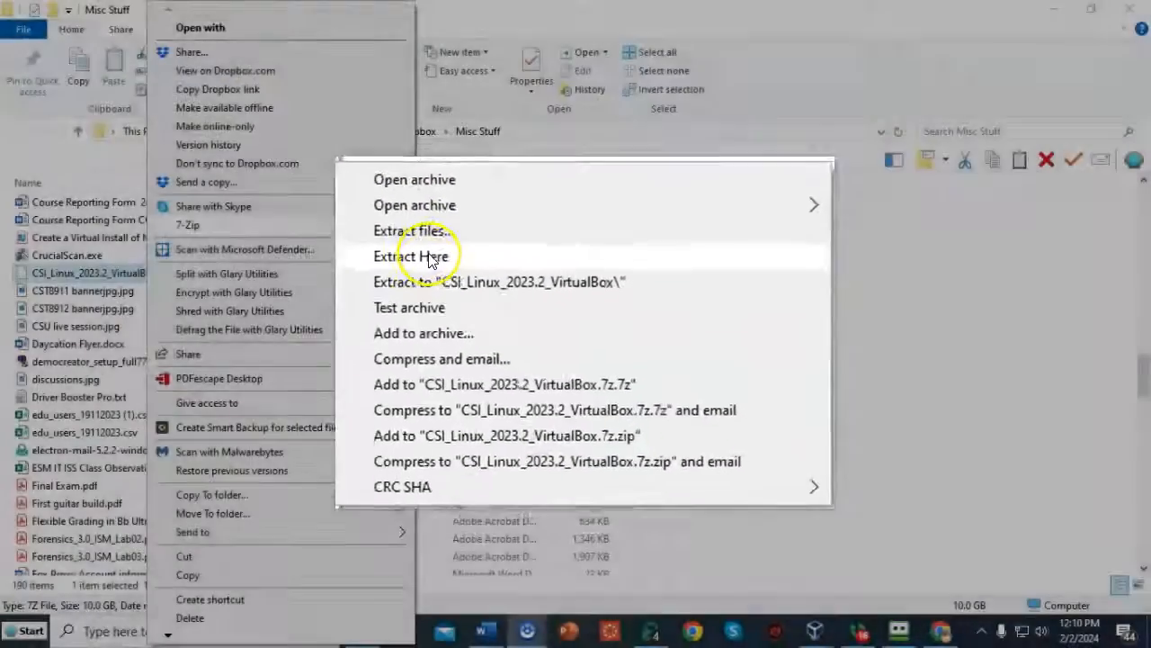
pyautogui.click(432, 259)
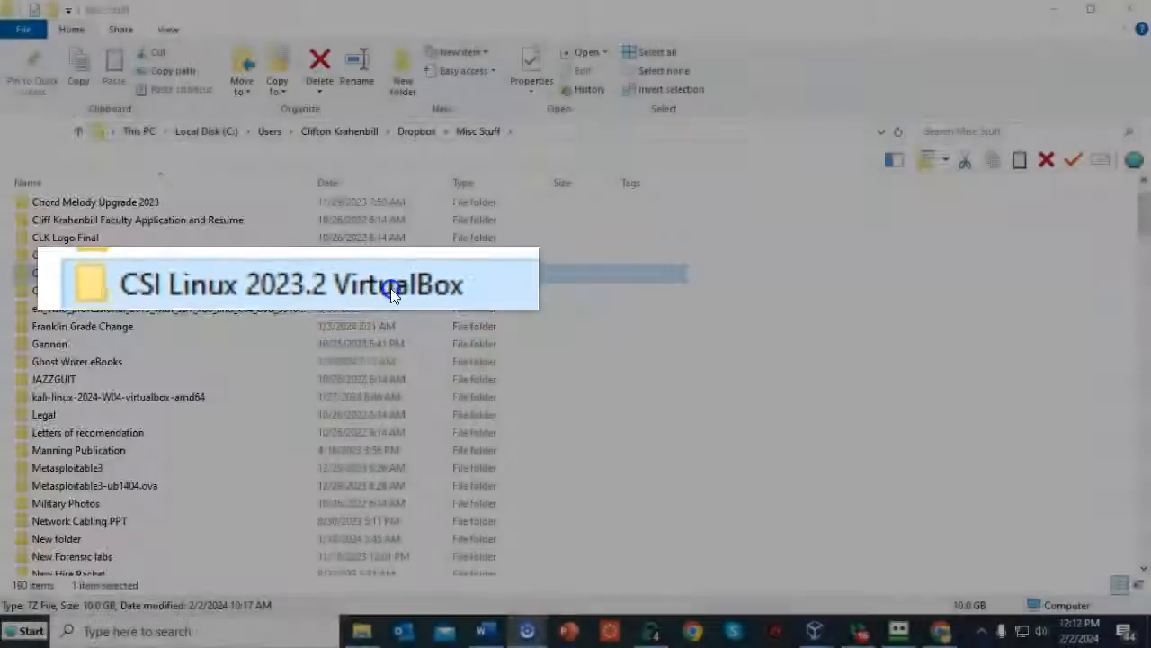
# - Open CSI Linux 2023.2 VirtualBox.vbox from the extracted folder to register the VM
pyautogui.doubleClick(126, 275)
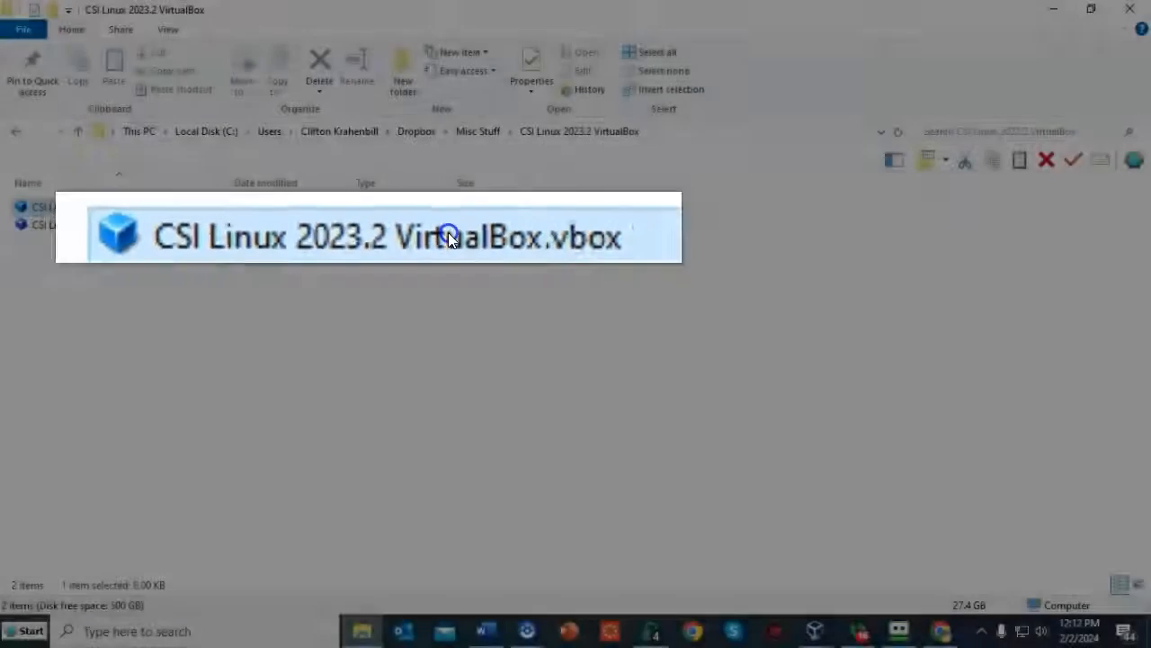
pyautogui.click(124, 212)
pyautogui.doubleClick(124, 213)
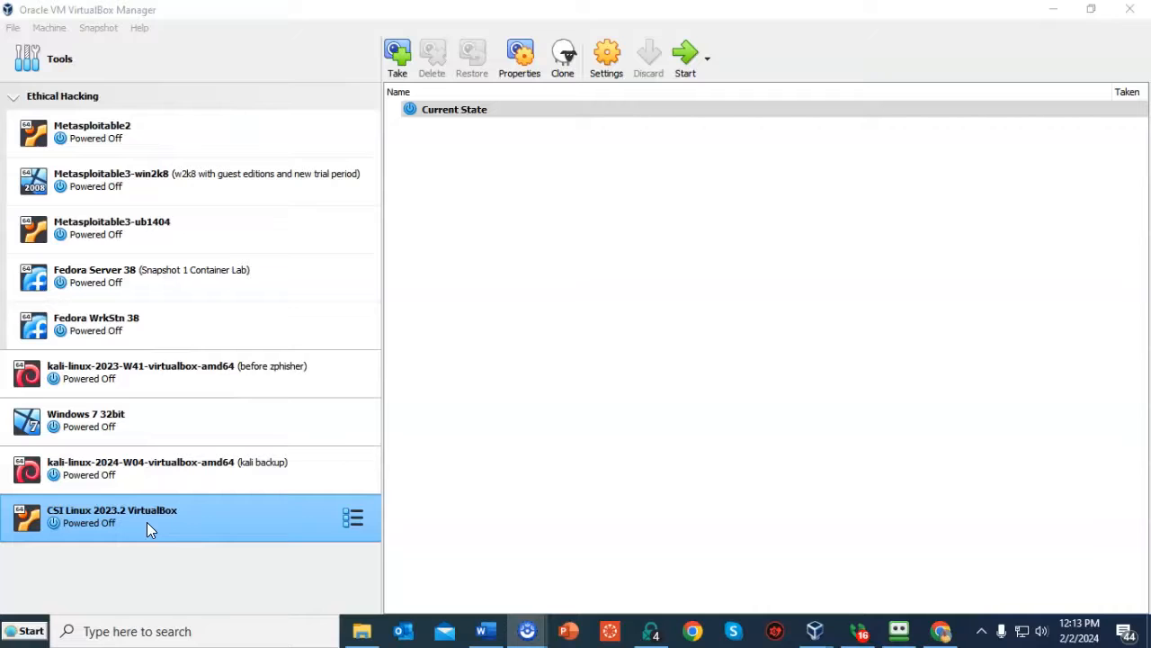
# - Start the CSI Linux 2023.2 VM, maximize its window, and log in with the account password
pyautogui.doubleClick(147, 522)
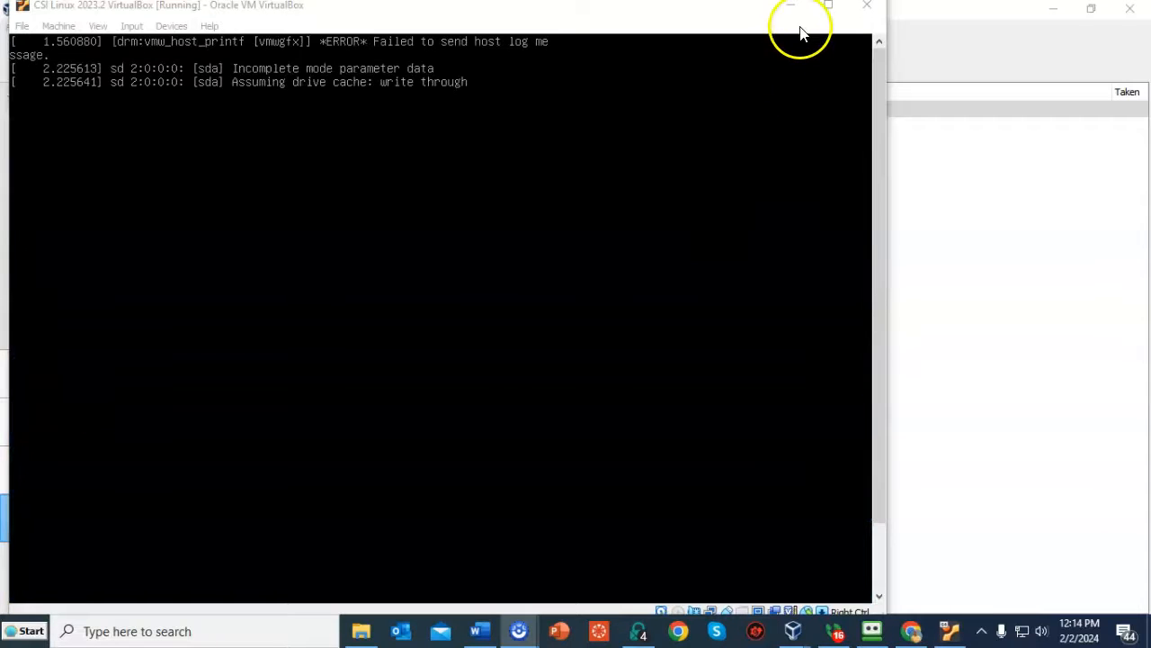
pyautogui.click(825, 8)
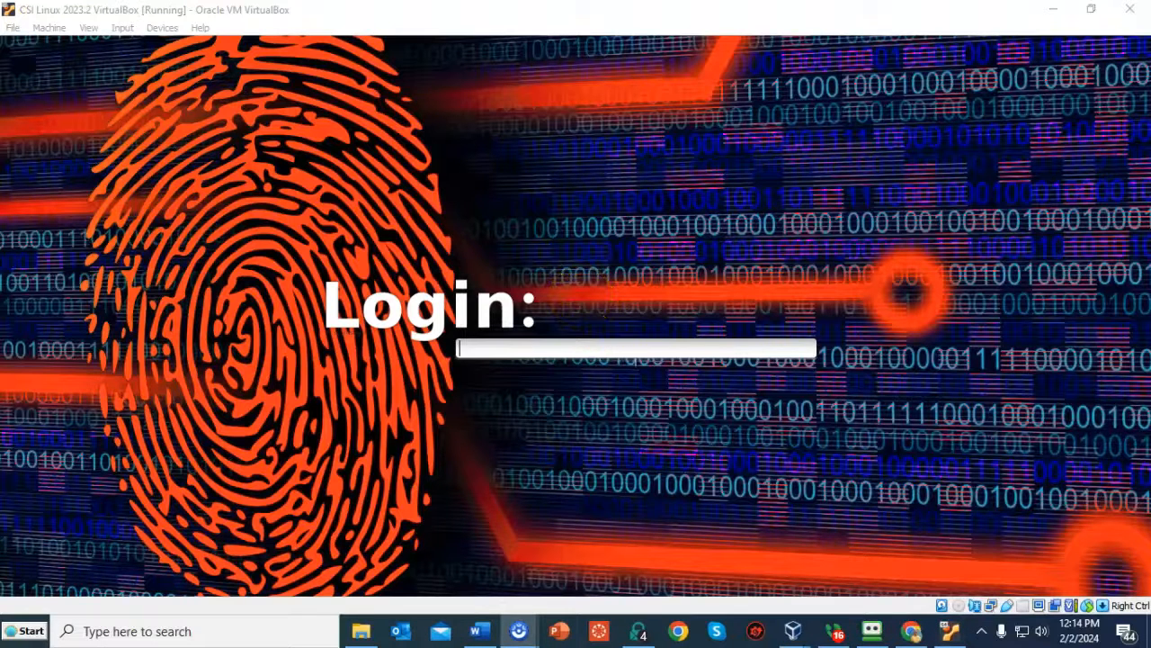
pyautogui.click(819, 280)
pyautogui.write('*')
pyautogui.press('Return')
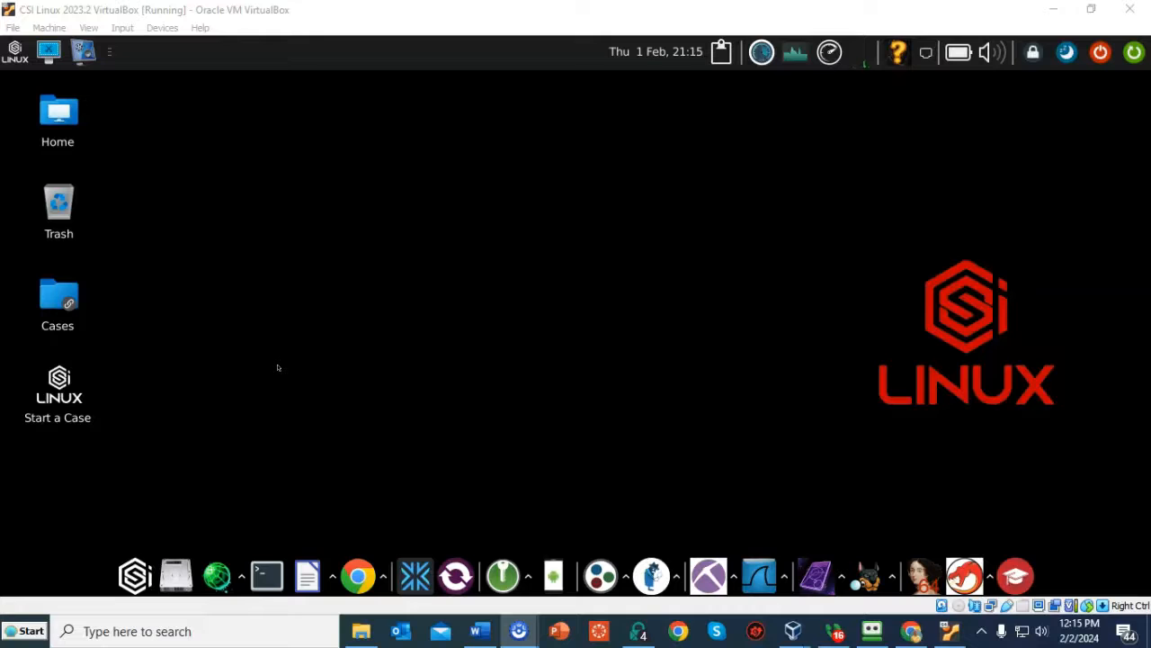
# - Run the powerup command in a guest terminal and authorize it with the sudo password
pyautogui.click(270, 578)
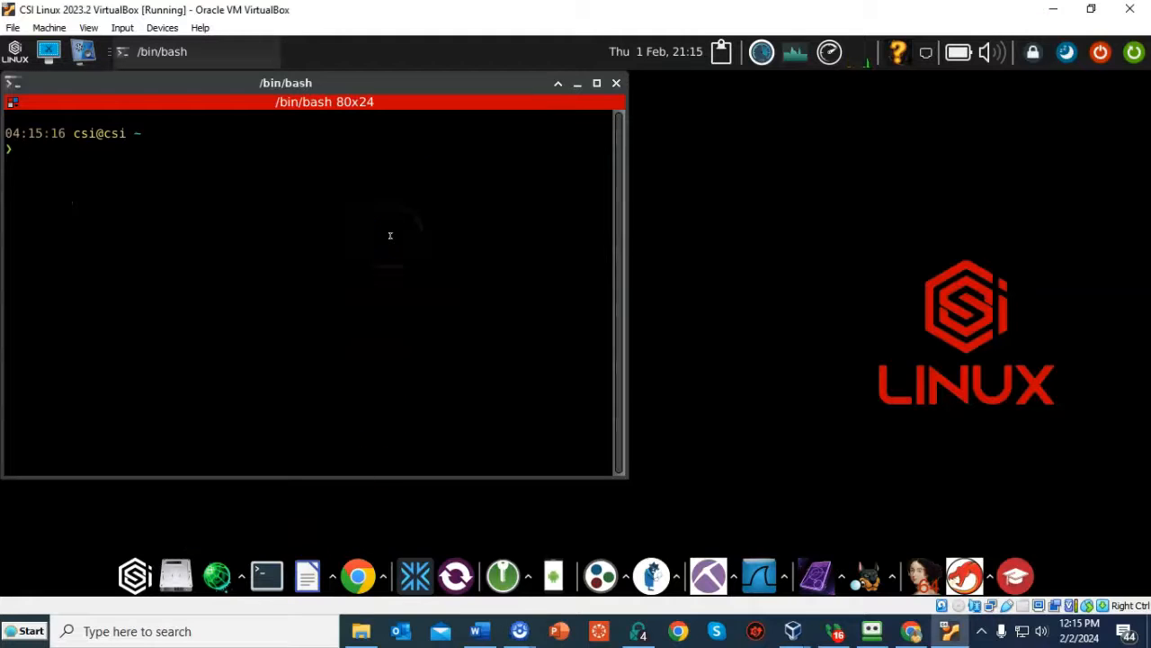
pyautogui.write('power')
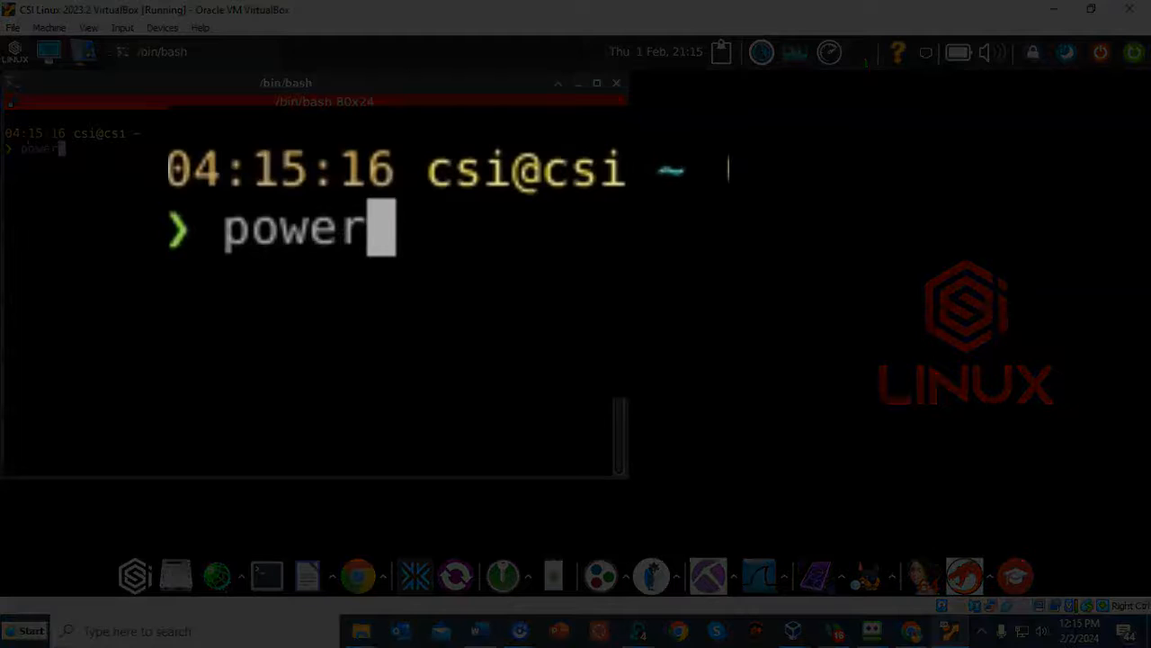
pyautogui.write('up')
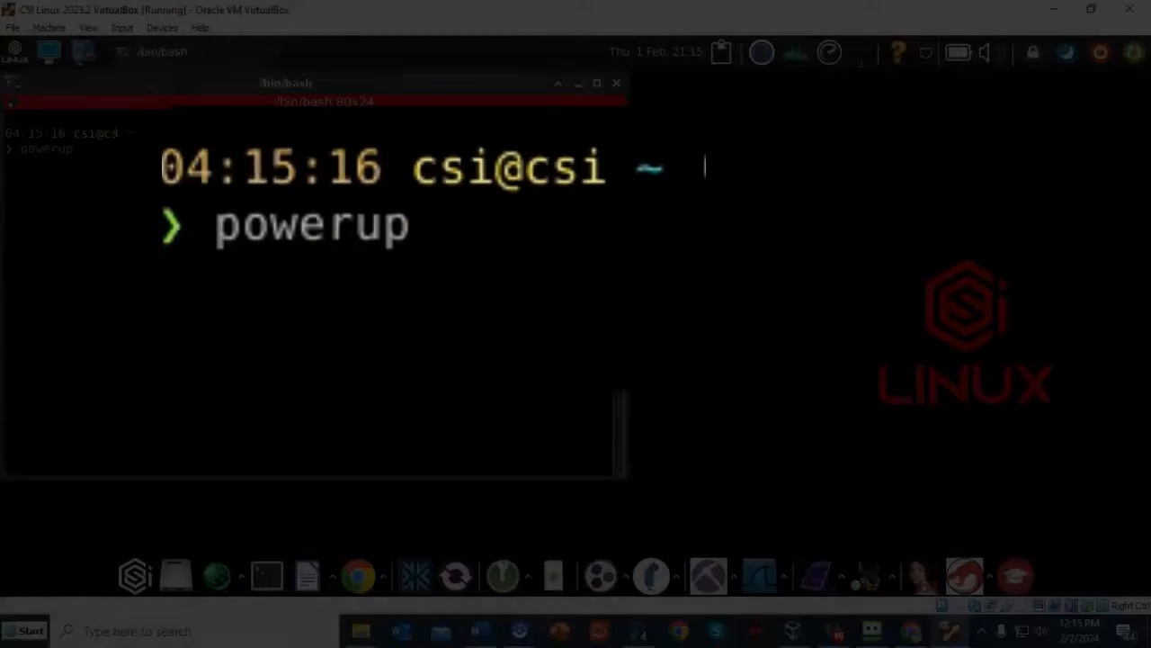
pyautogui.press('Return')
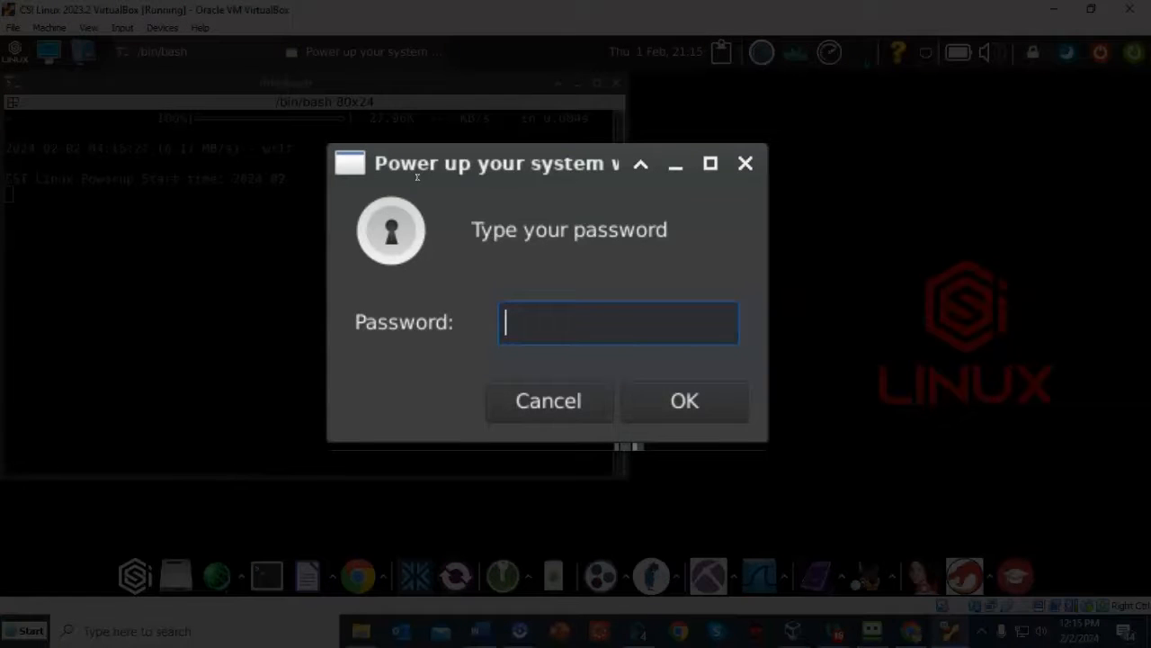
pyautogui.write('cs')
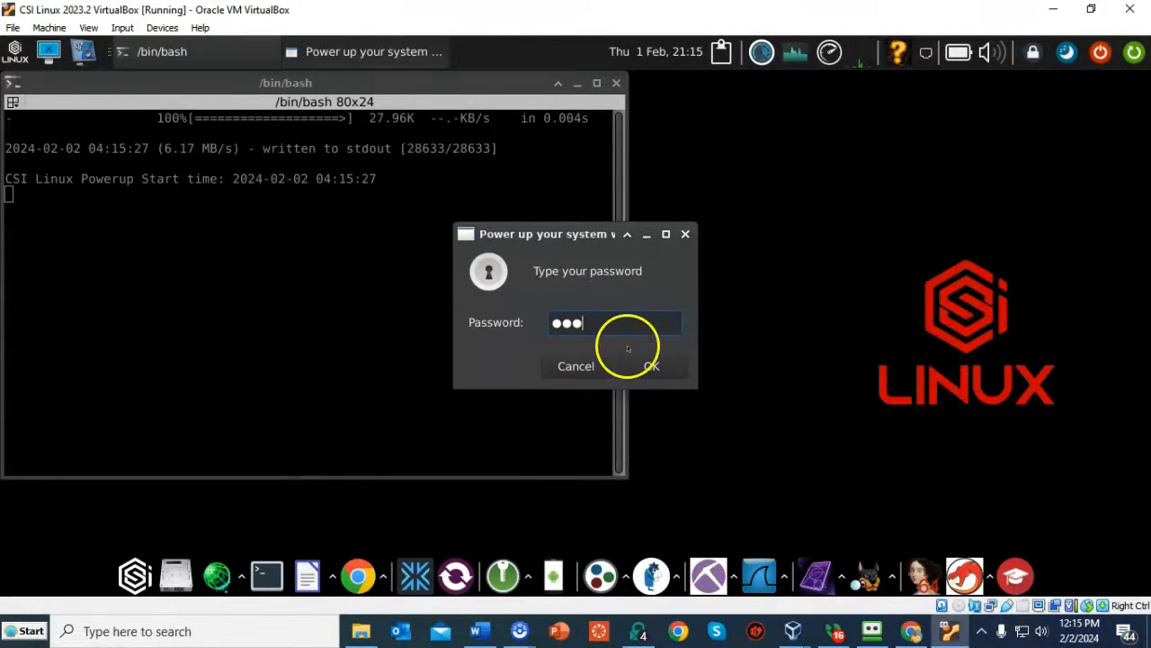
pyautogui.click(649, 364)
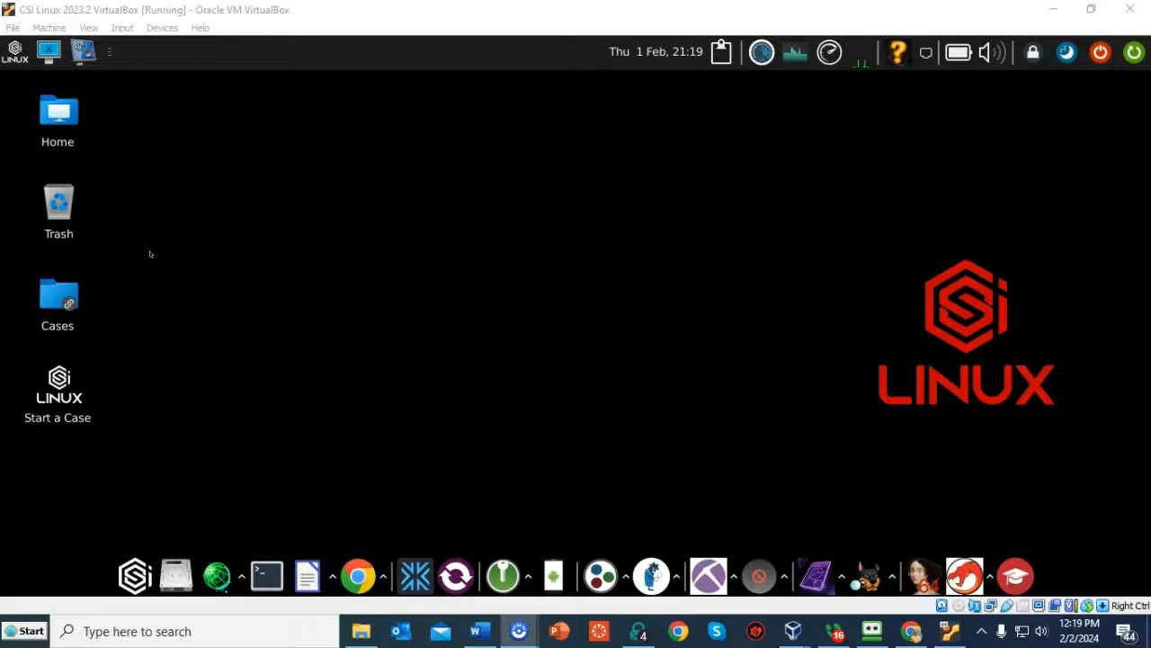
# - Launch Ghidra from the Malware Analysis and Reverse Engineering applications category
pyautogui.click(16, 54)
pyautogui.click(51, 144)
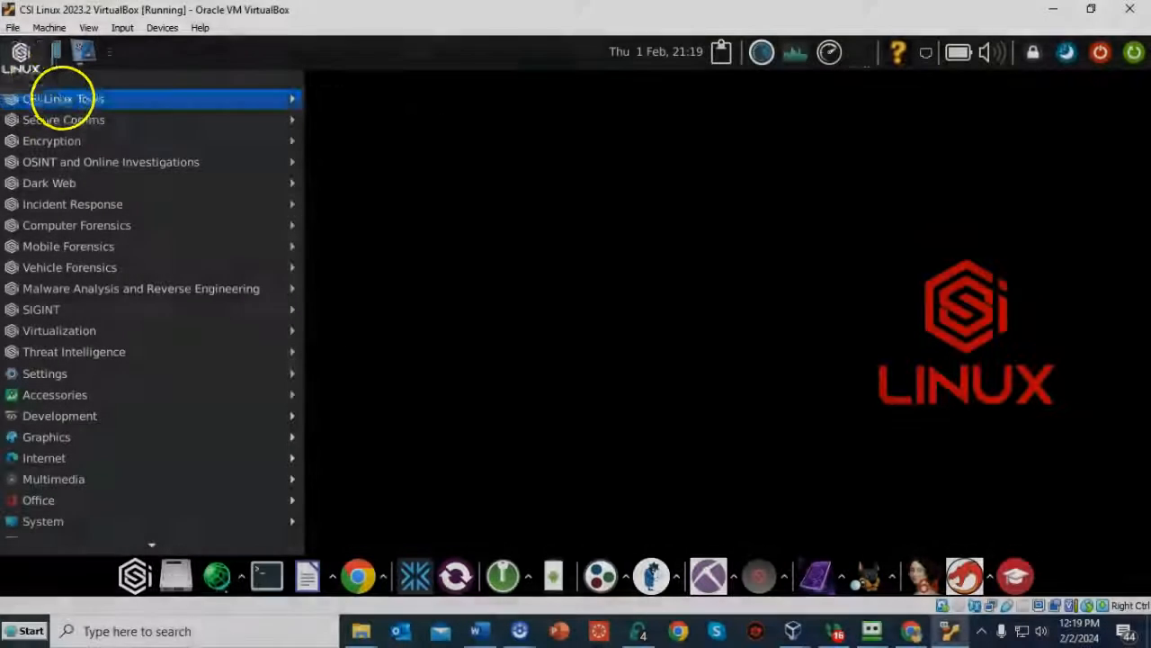
pyautogui.moveTo(82, 95)
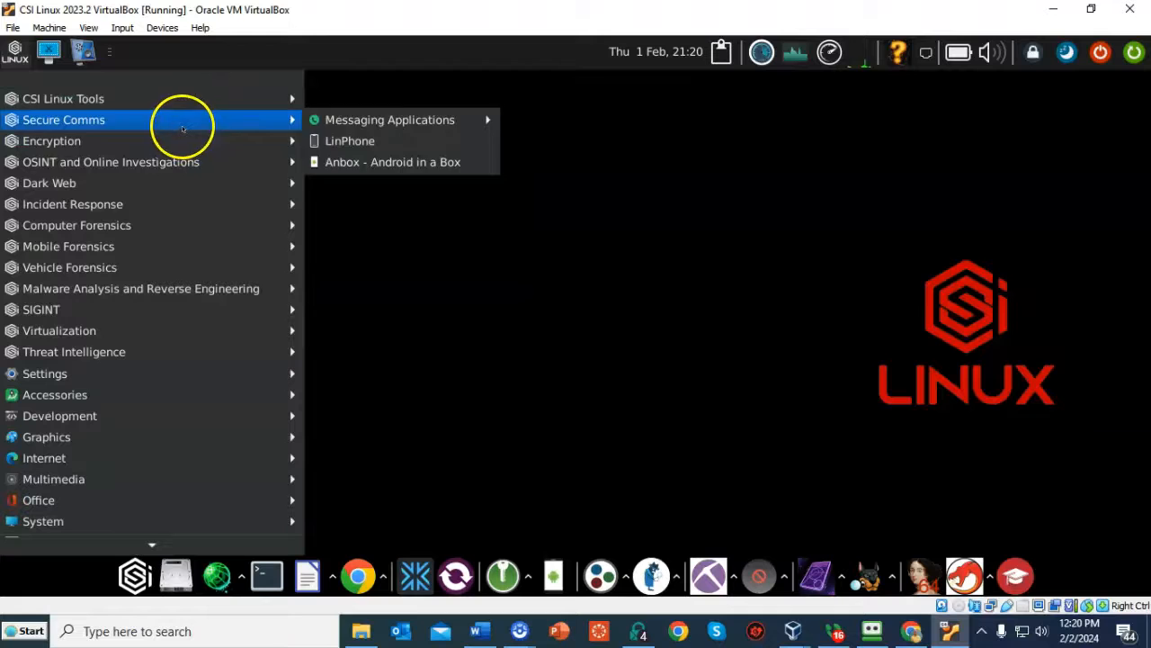
pyautogui.moveTo(176, 289)
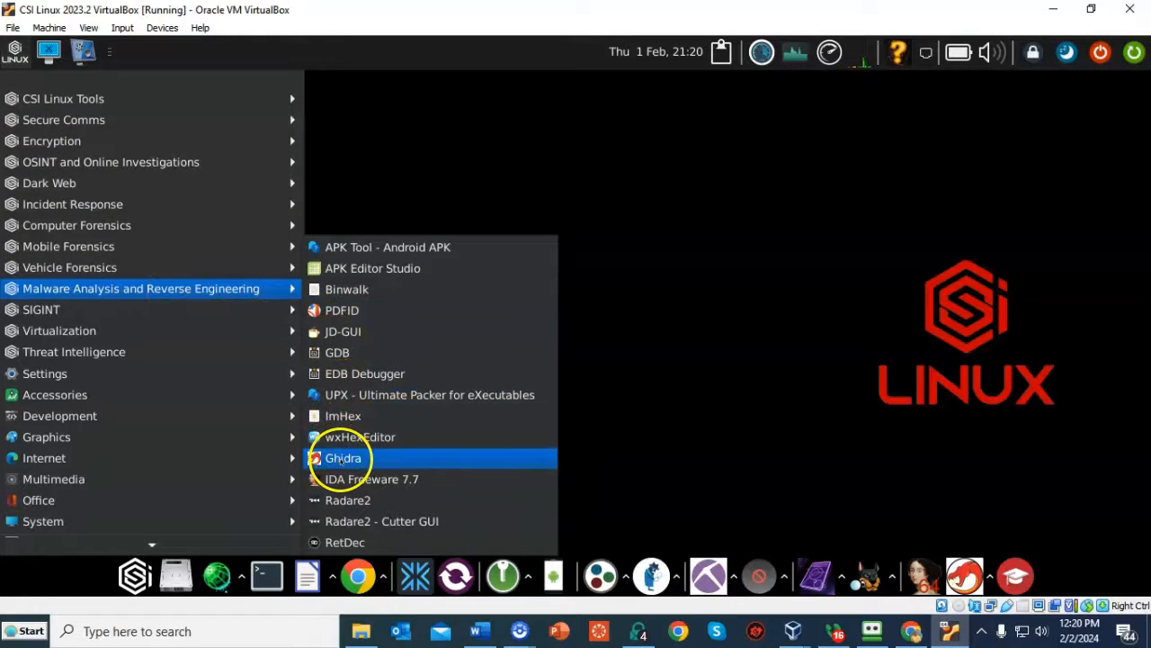
pyautogui.click(342, 459)
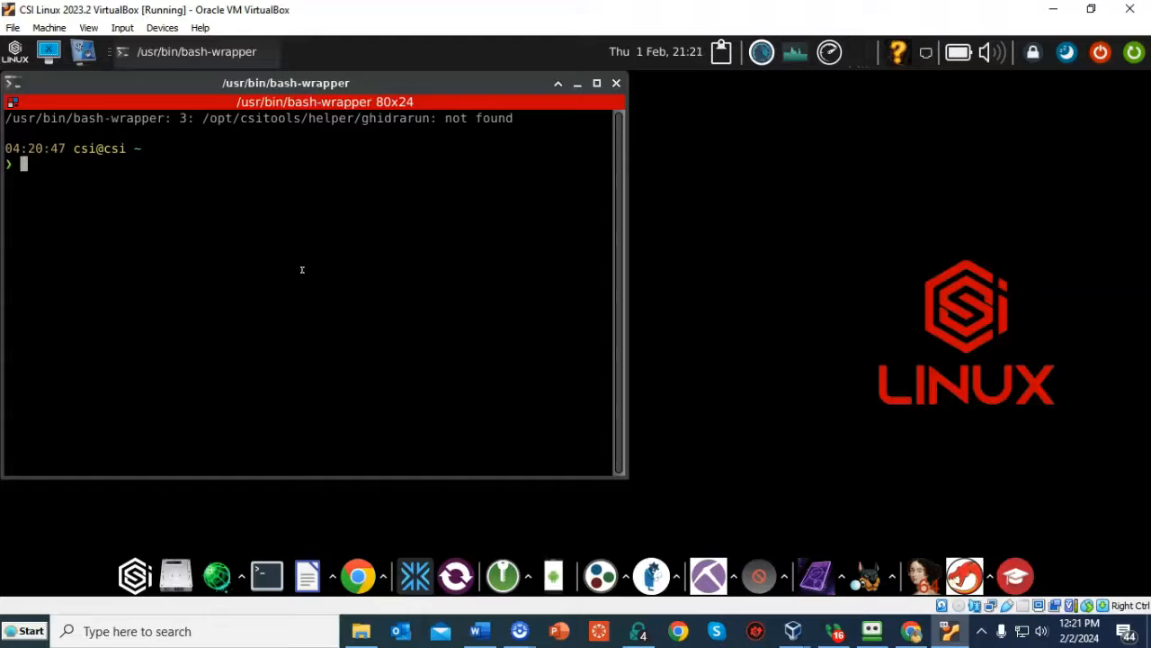
# - Launch VirtualBox from the guest's Virtualization menu and authorize it with the sudo password
pyautogui.click(280, 270)
pyautogui.press('super')
pyautogui.click(90, 331)
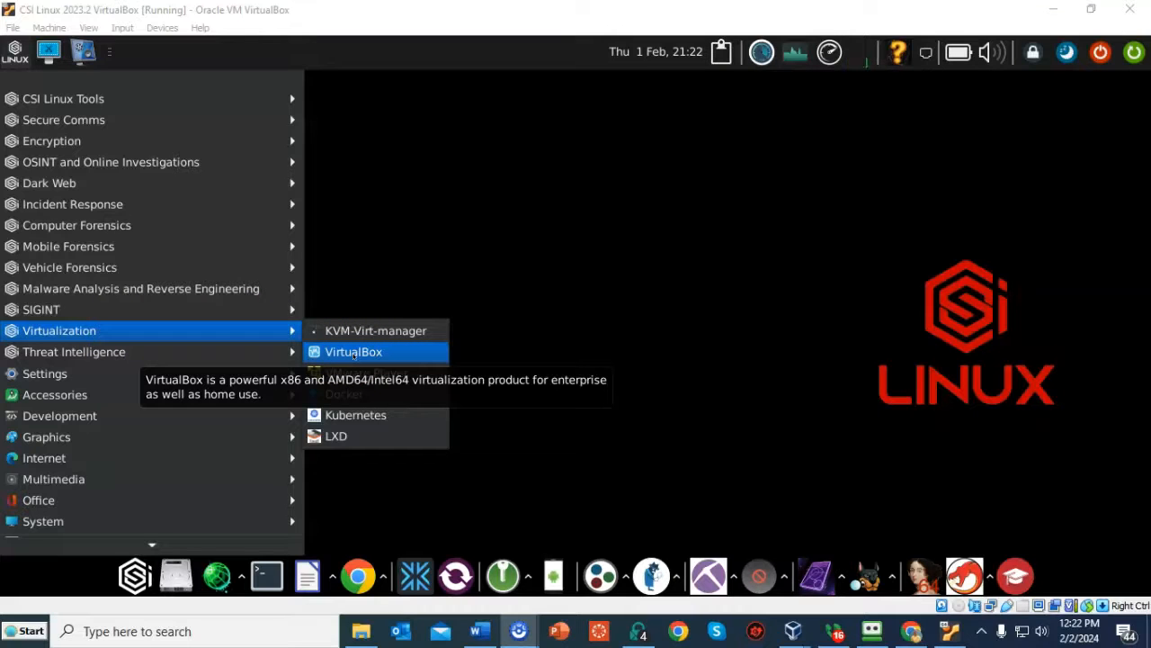
pyautogui.click(354, 353)
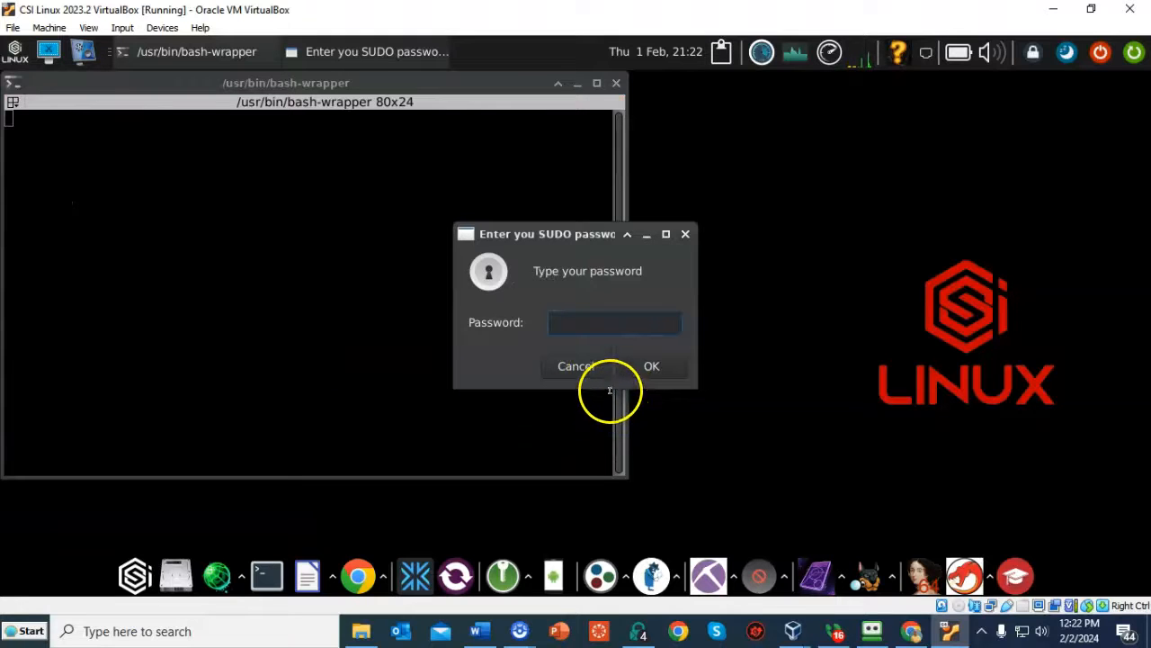
pyautogui.write('csi')
pyautogui.click(653, 367)
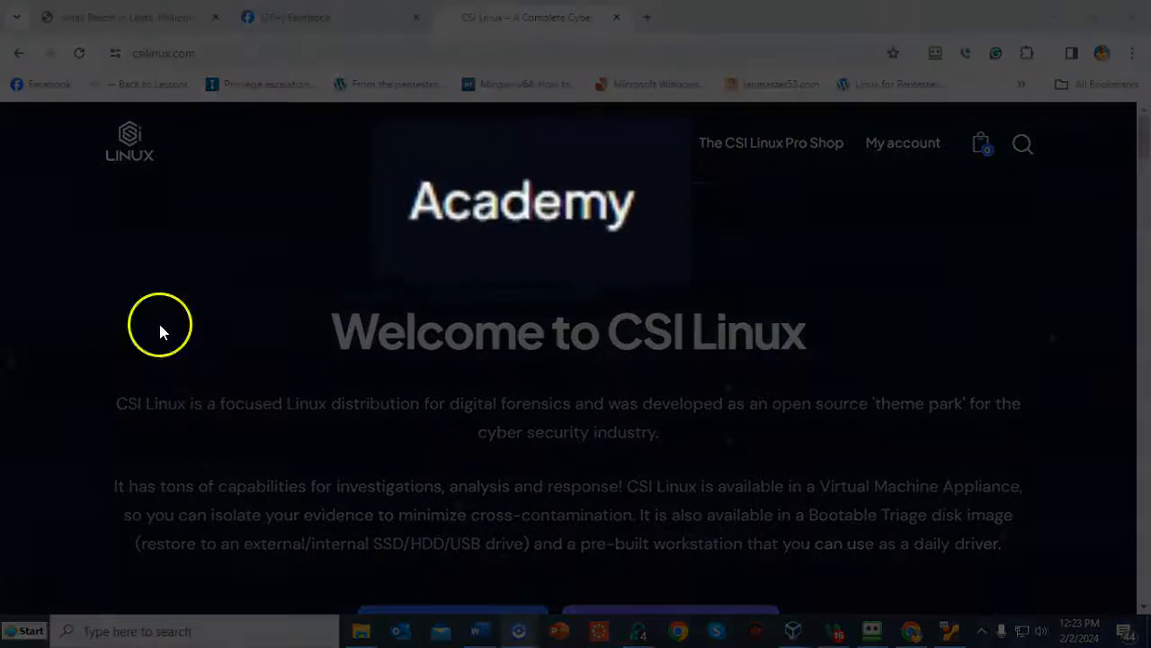
# - View the Academy course links on csilinux.com, then close the list
pyautogui.moveTo(544, 216)
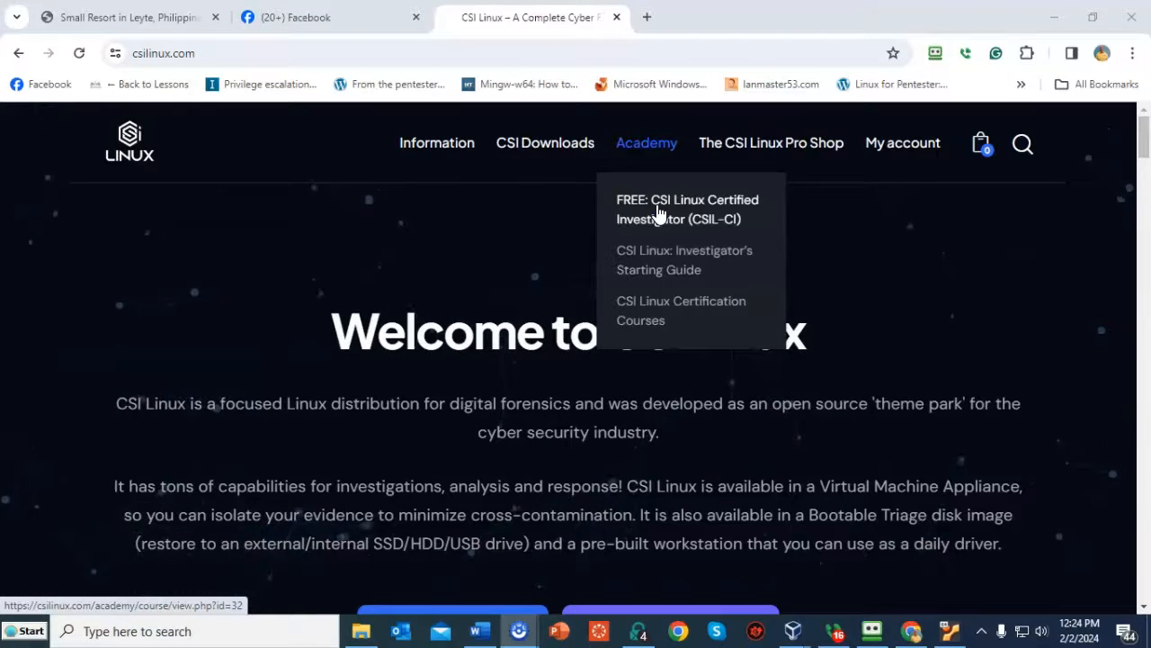
pyautogui.click(661, 214)
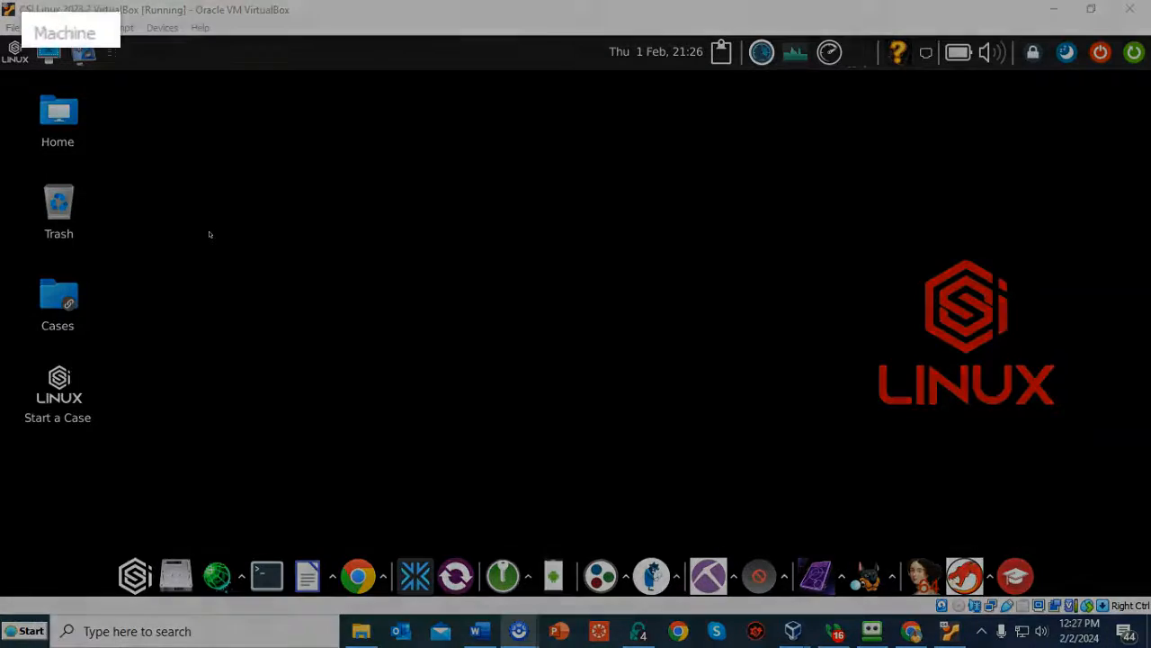
# - Take a snapshot of the running VM named 'CSI Linux updated'
pyautogui.click(53, 29)
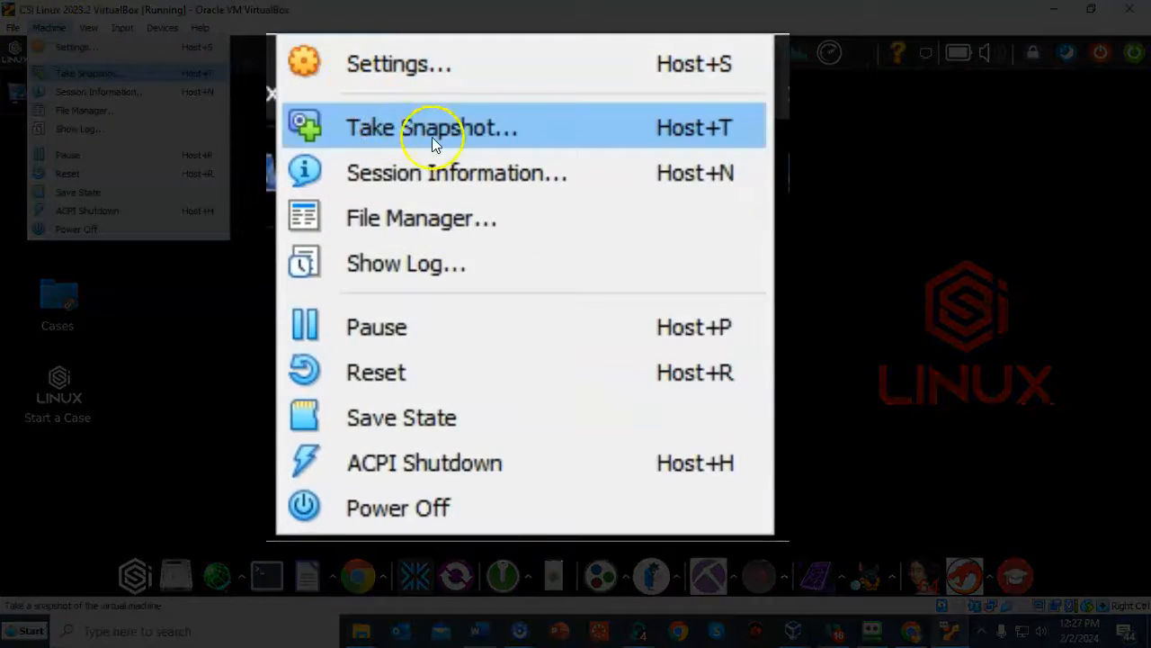
pyautogui.click(92, 74)
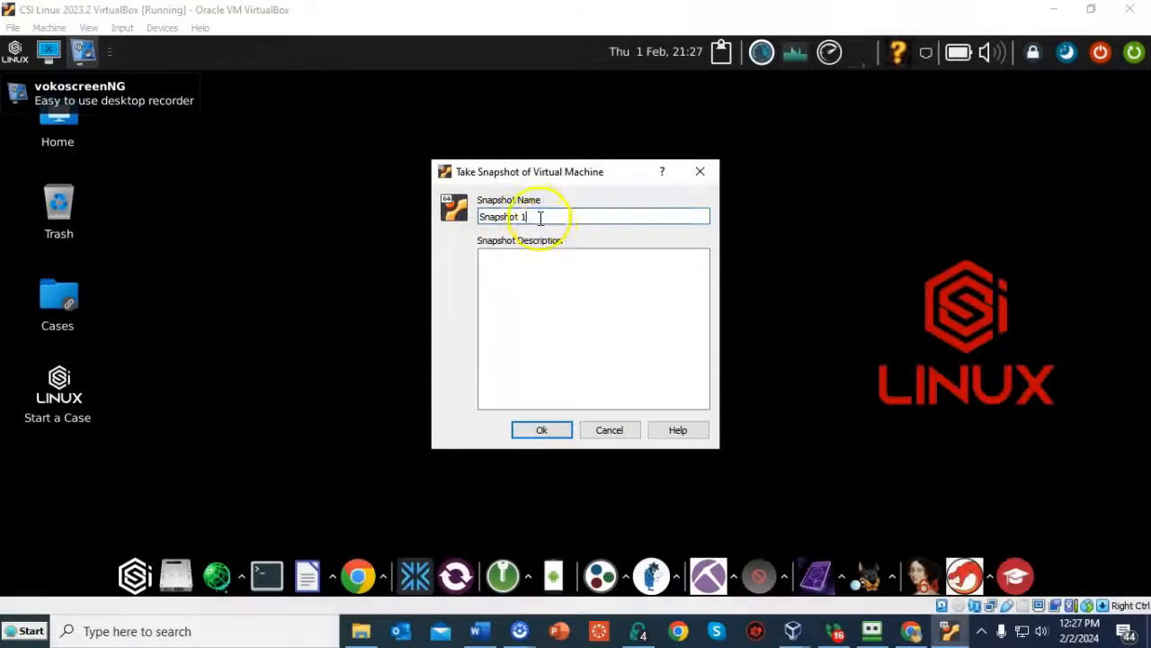
pyautogui.moveTo(534, 216); pyautogui.dragTo(468, 219)
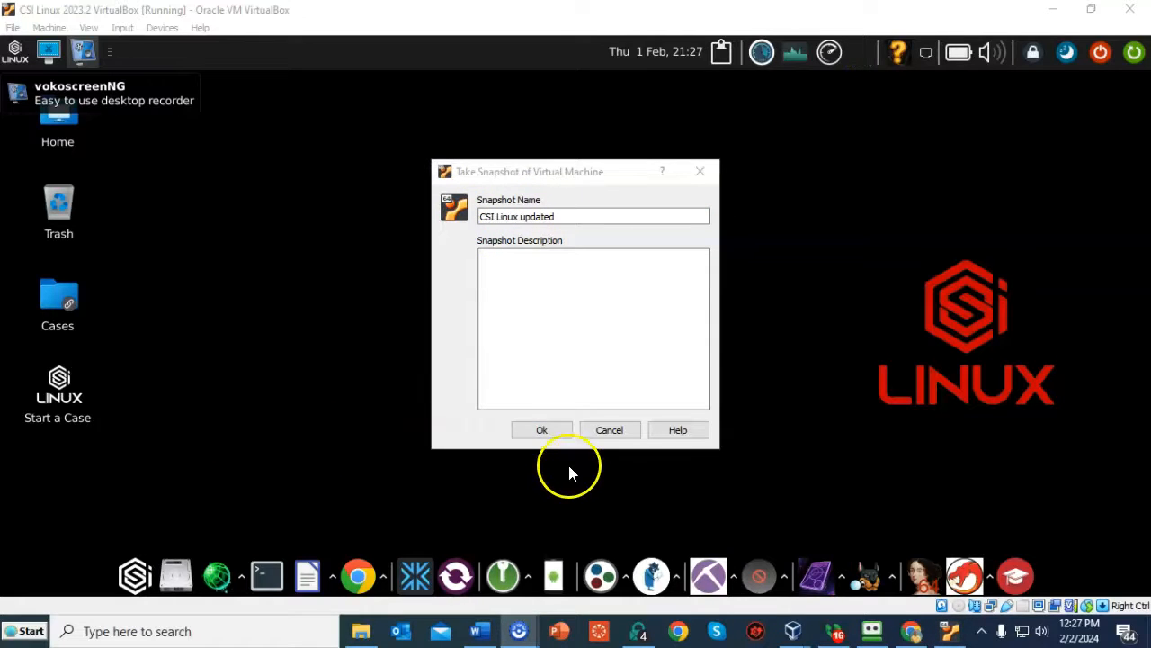
pyautogui.click(544, 430)
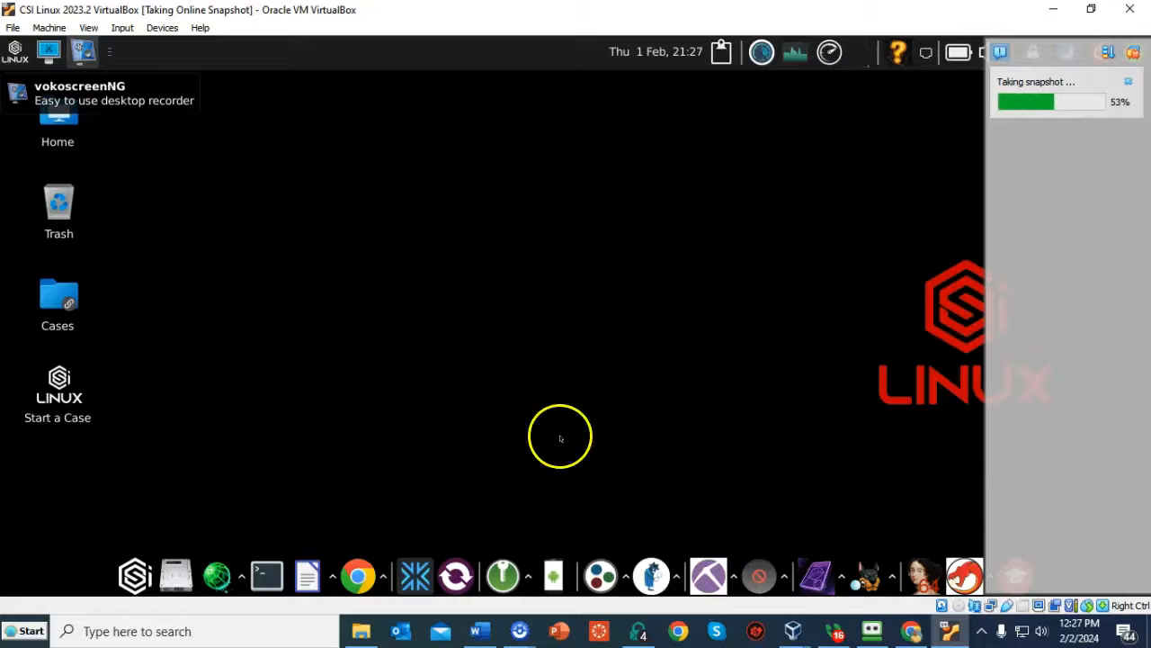
# - Check the snapshot progress in VirtualBox Manager, then return to the running CSI Linux VM window
pyautogui.moveTo(791, 628)
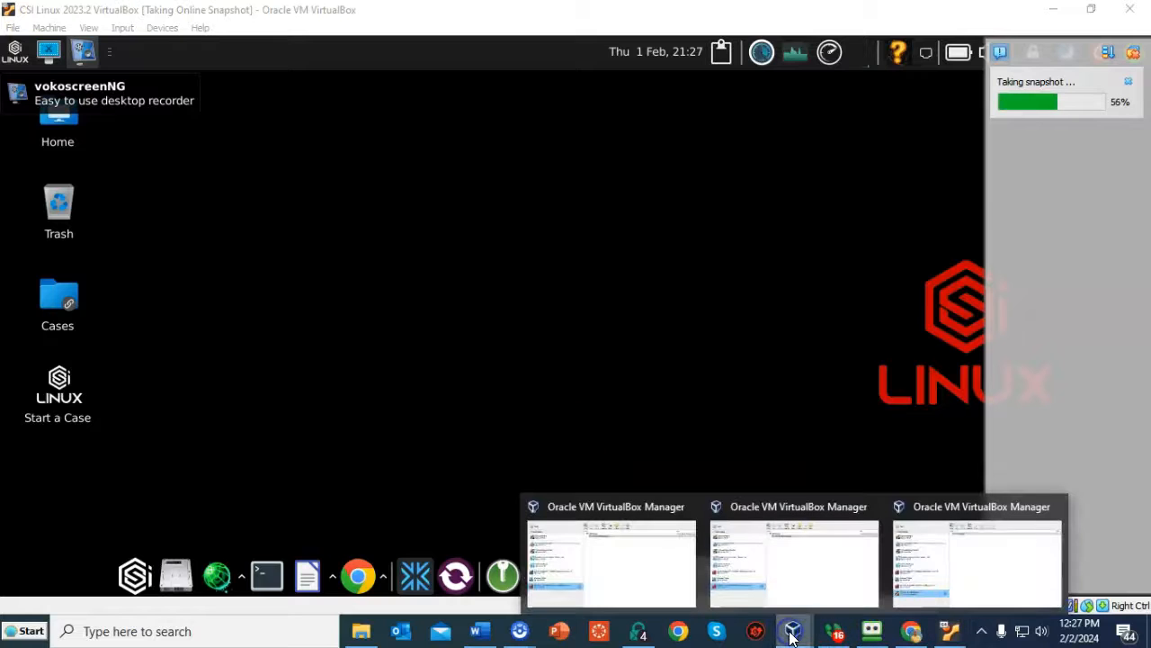
pyautogui.click(909, 559)
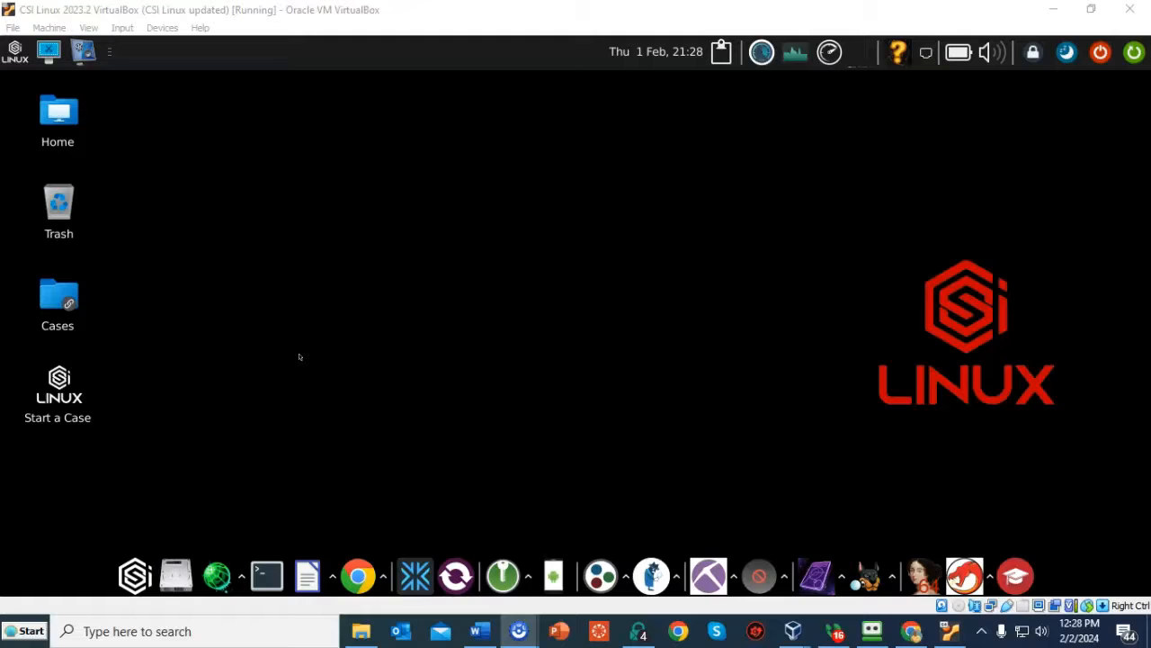
pyautogui.click(283, 357)
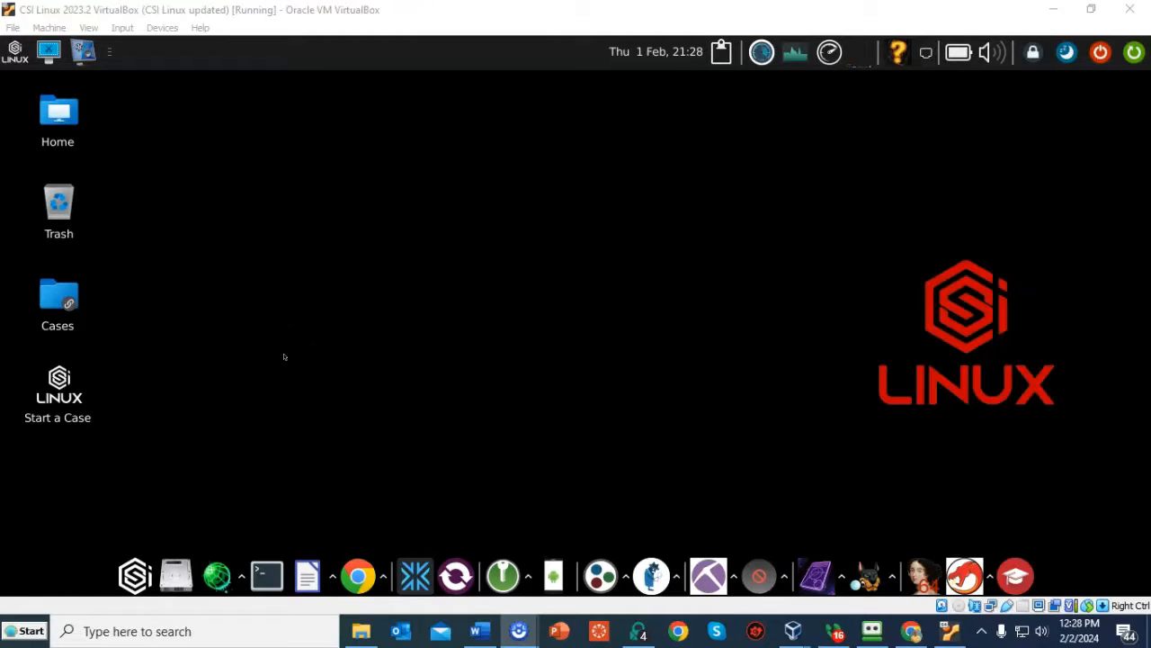